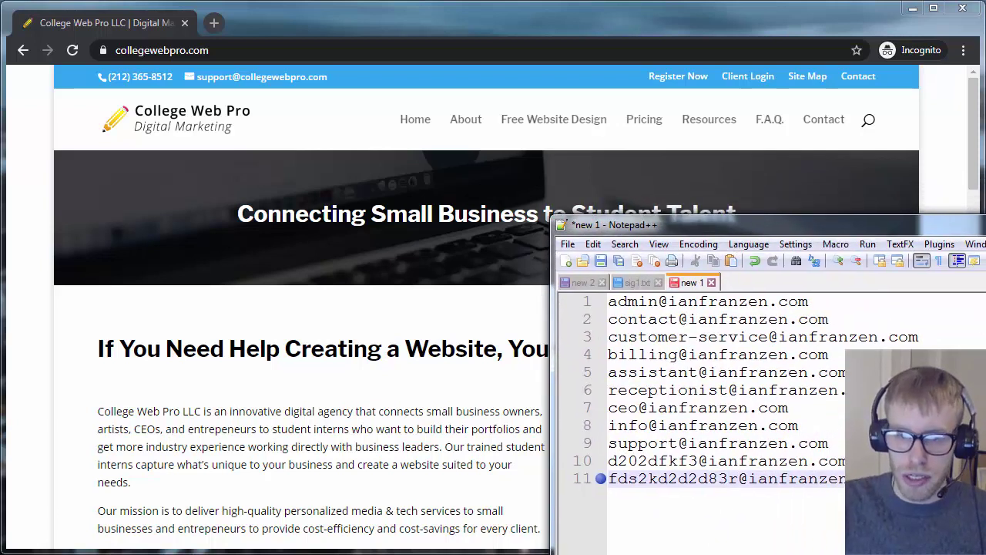
Select the example addresses and their domain in Notepad++, then switch to the College Web Pro website.
drag(732, 497, 609, 301)
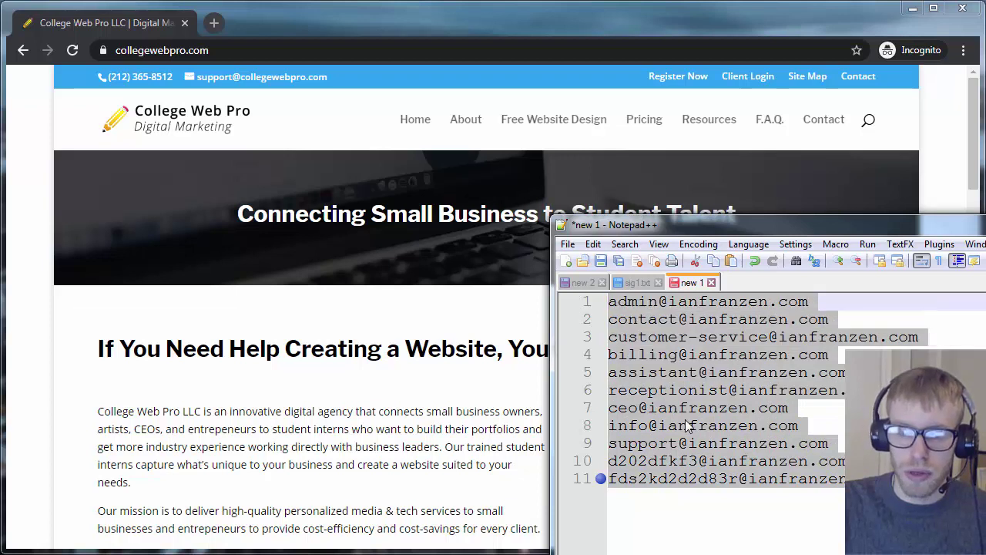
click(676, 319)
drag(668, 302, 799, 302)
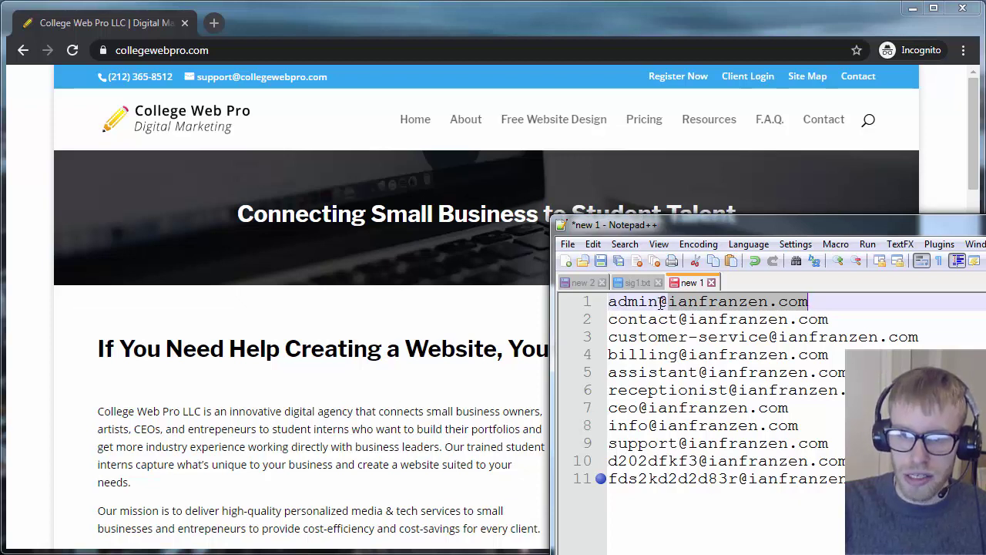
double_click(613, 478)
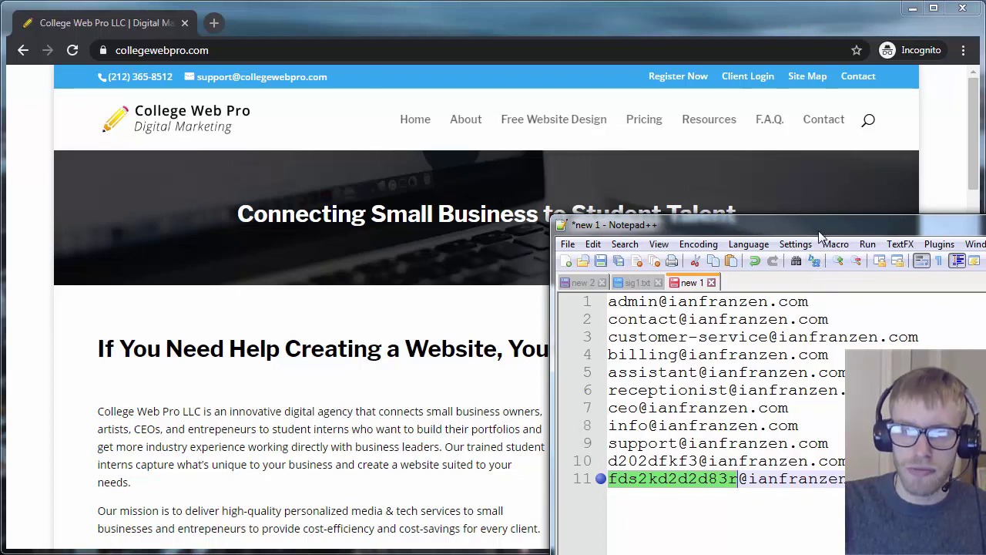
key(alt+Tab)
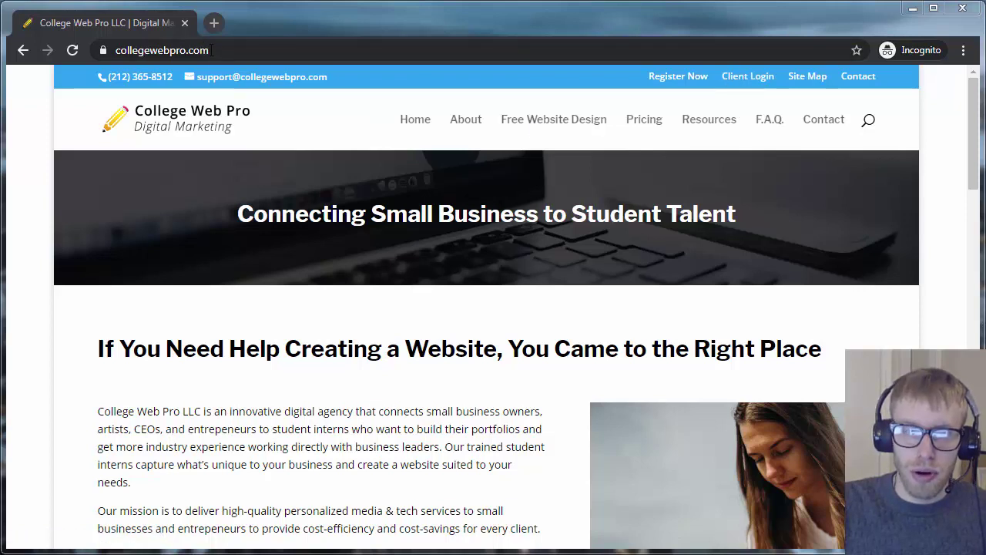
Log in through Client Login with the account e-mail address and pasted password.
click(757, 89)
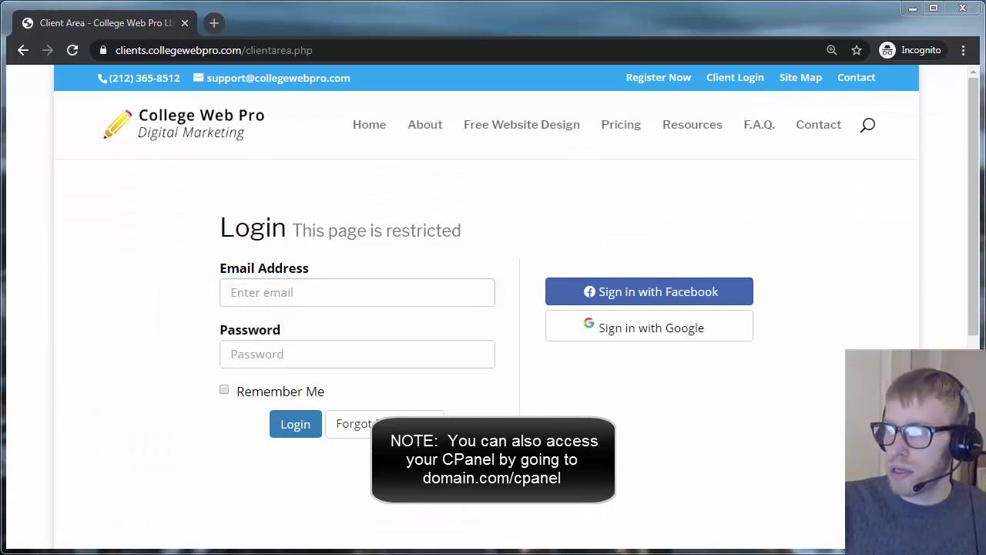
click(272, 293)
click(309, 323)
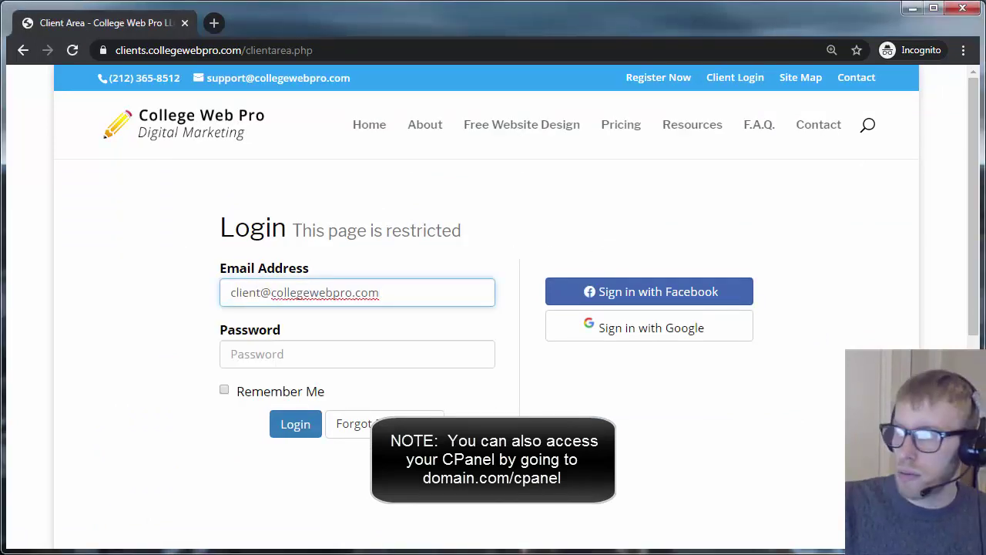
key(alt+Tab)
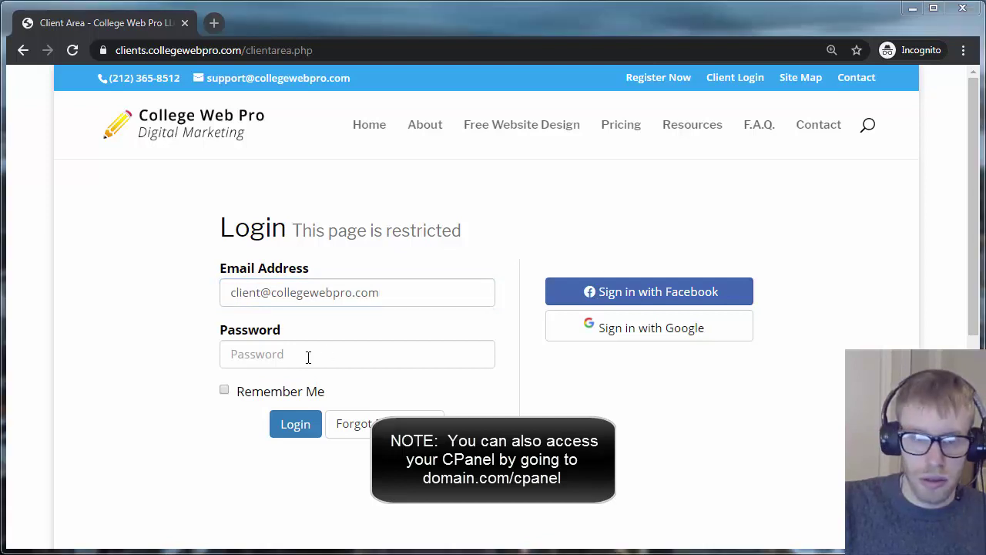
click(316, 351)
key(ctrl+v)
click(295, 424)
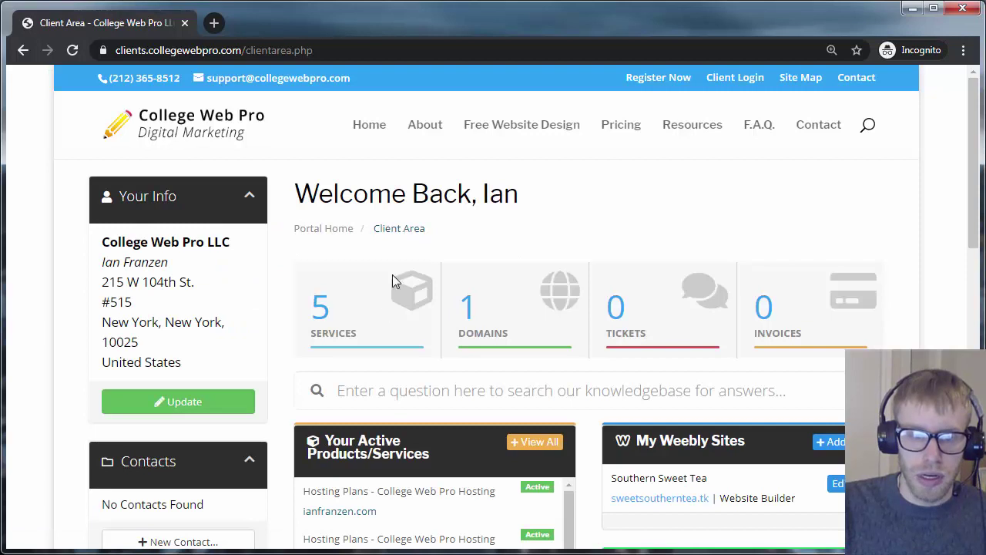
Open the first College Web Pro Hosting service from Services and copy its domain name.
click(401, 307)
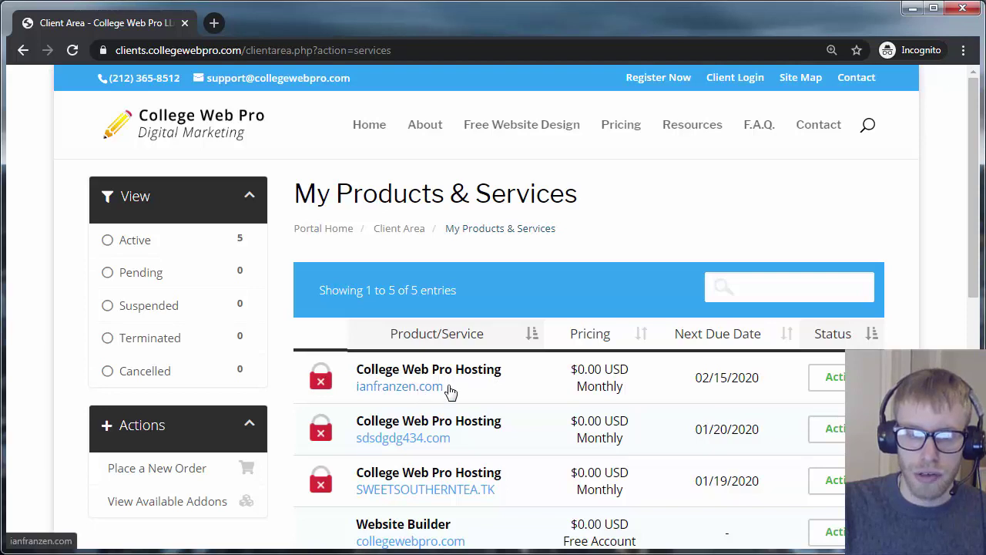
click(478, 378)
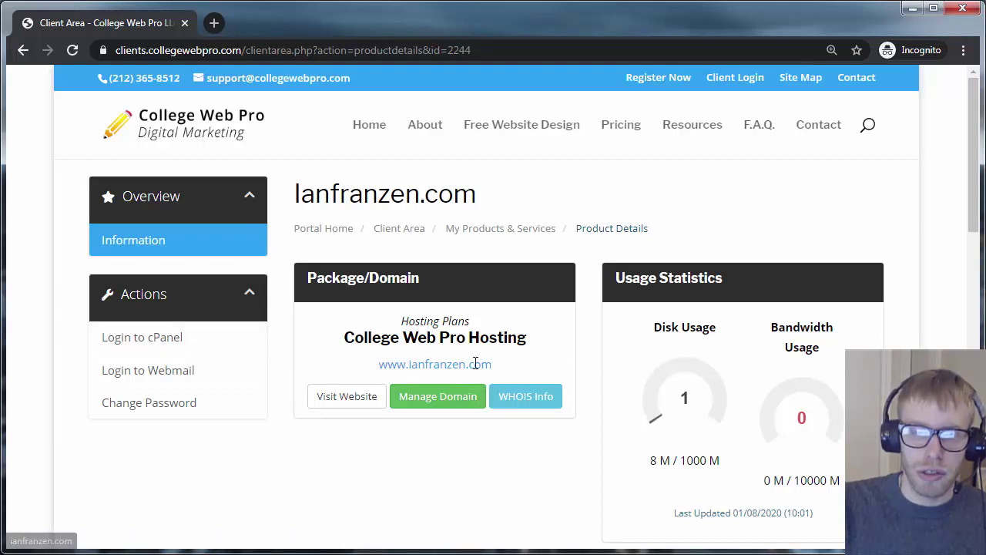
drag(494, 365, 409, 367)
key(ctrl+c)
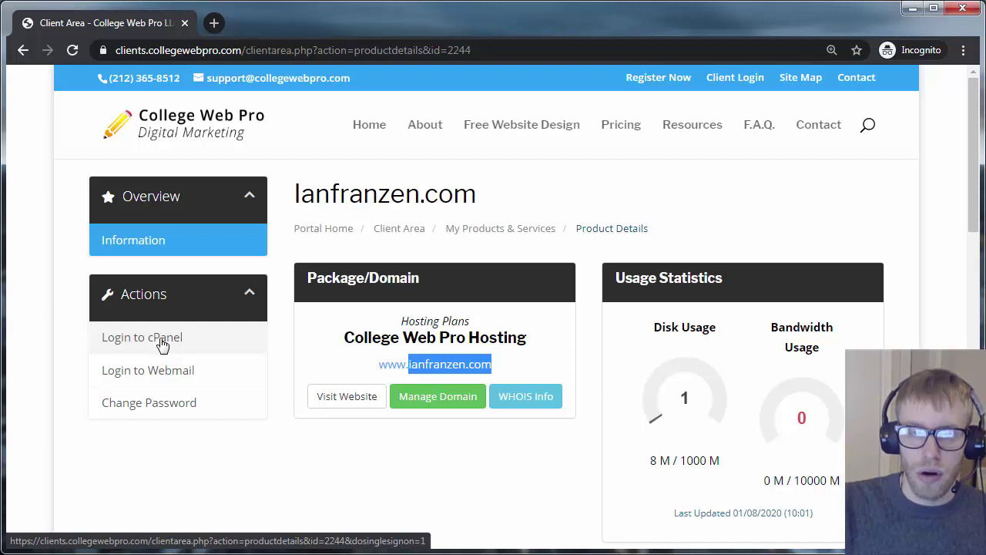
Go to the domain's /cpanel address in the browser.
click(317, 50)
key(ctrl+v)
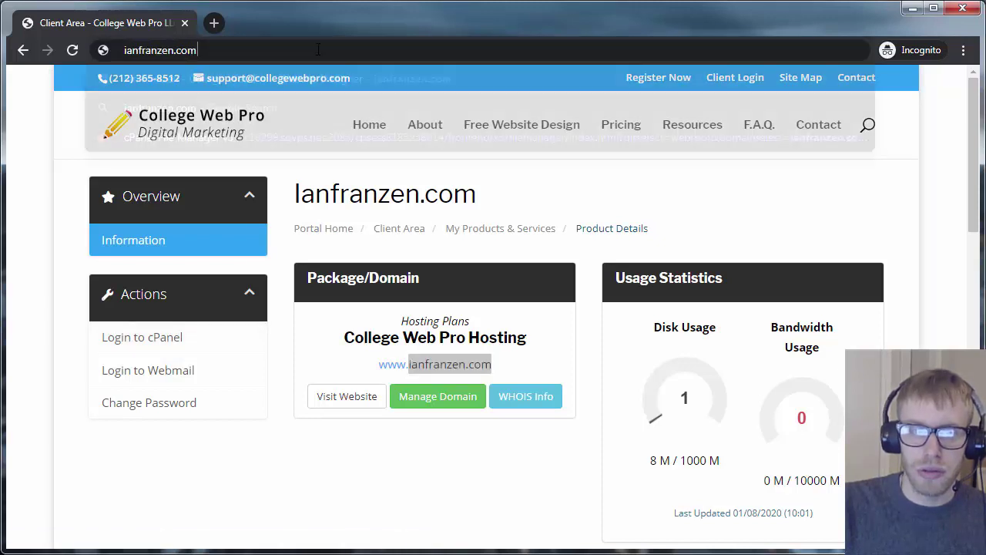
text(/cpanel)
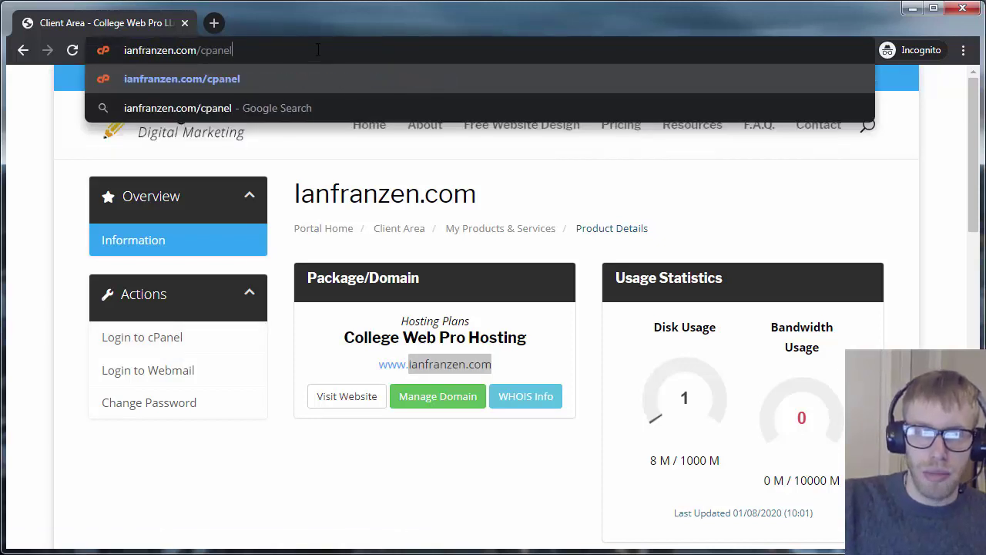
key(Return)
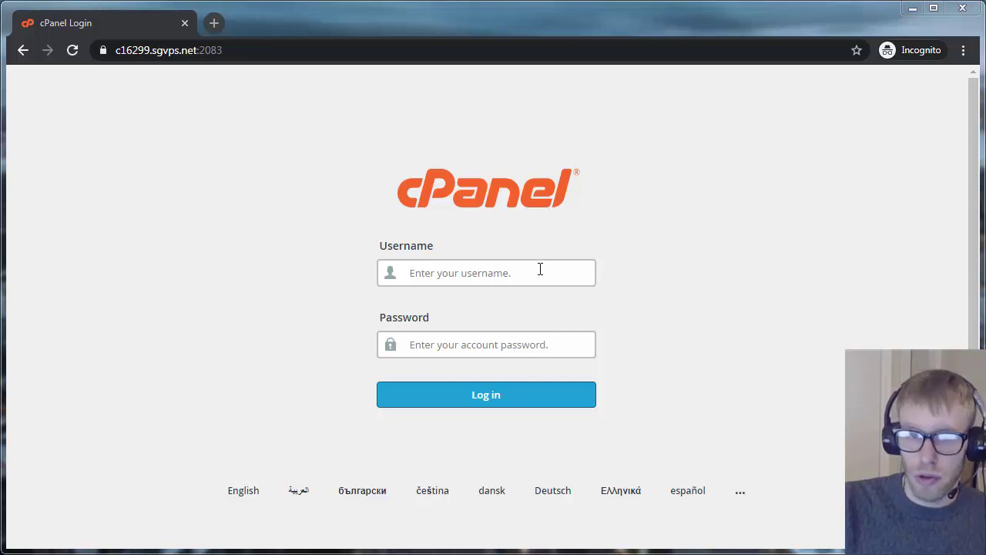
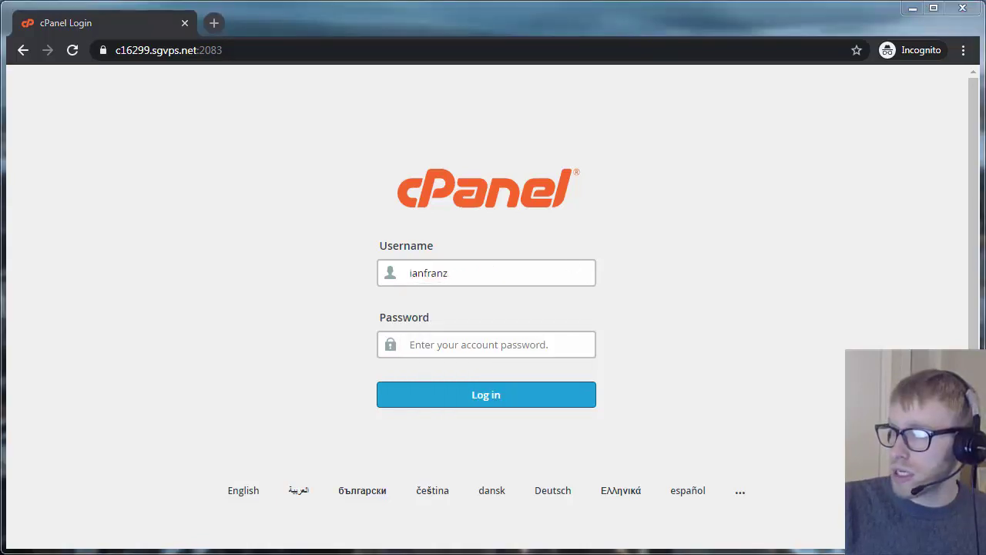
Log in to cPanel with the account username and pasted password.
click(464, 344)
key(ctrl+v)
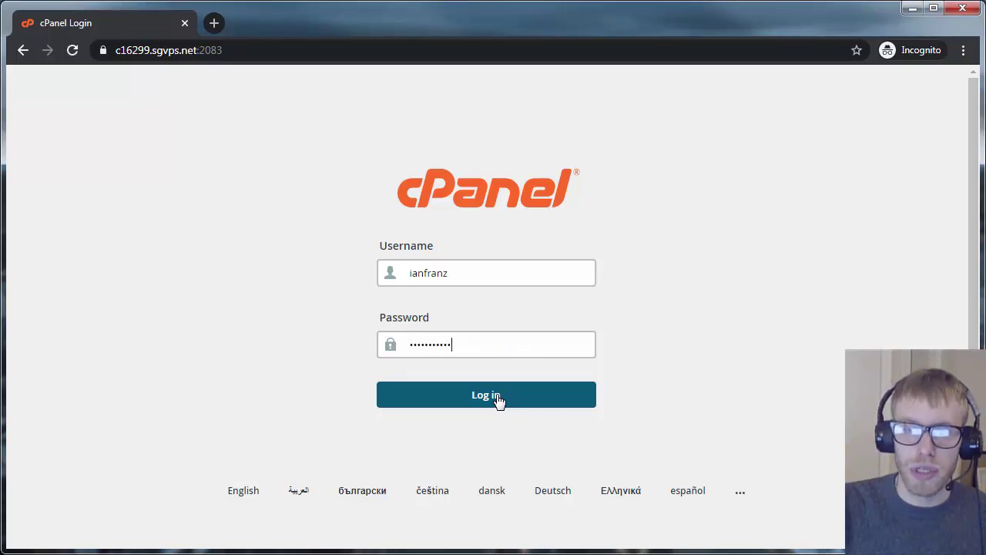
click(498, 397)
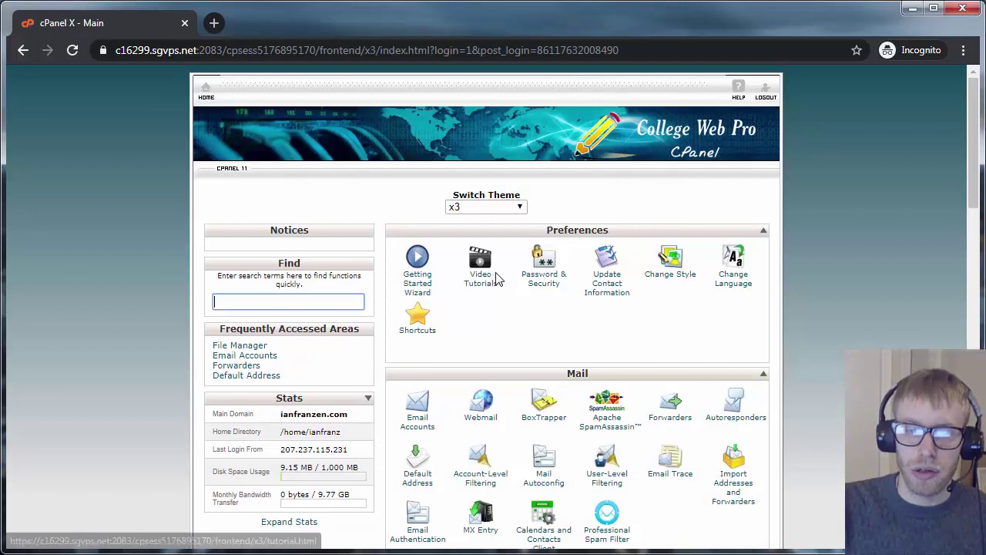
Open Default Address under Mail, choose Forward to Email Address, and select the Email Address field.
scroll(524, 331, down, 2)
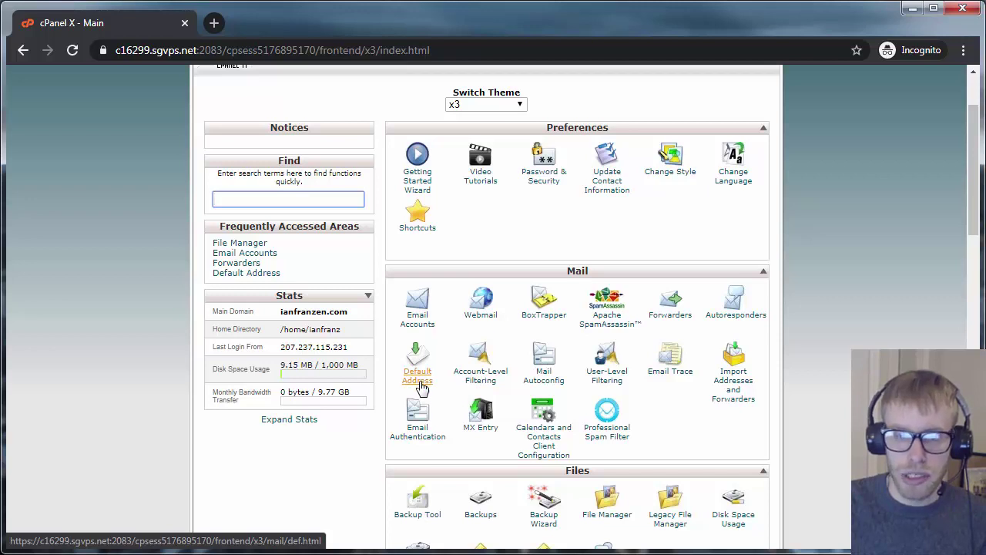
click(420, 386)
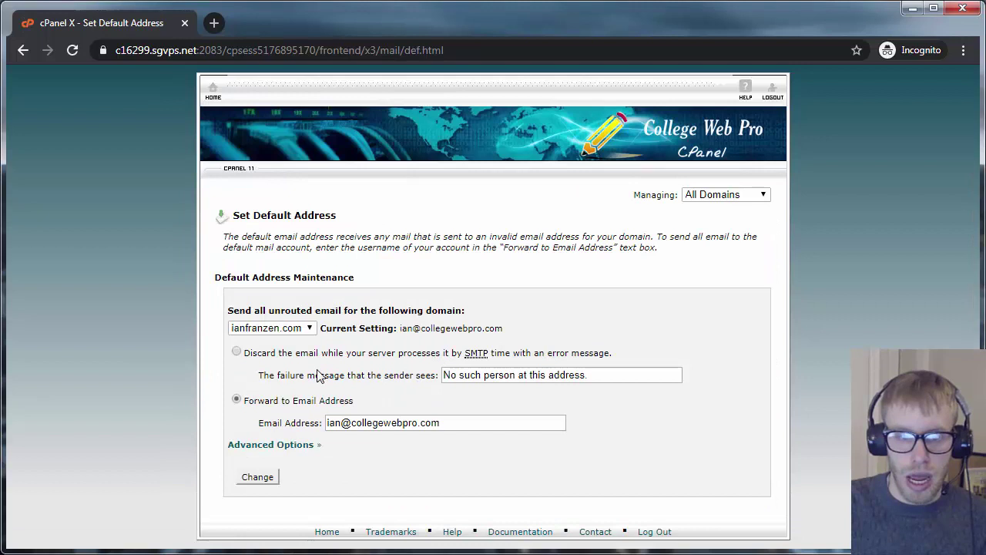
click(237, 401)
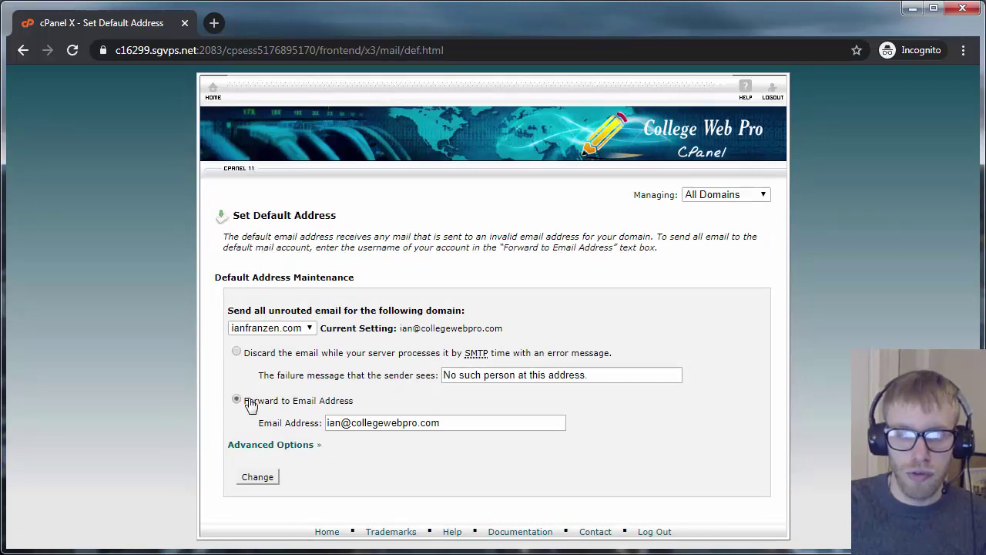
click(461, 423)
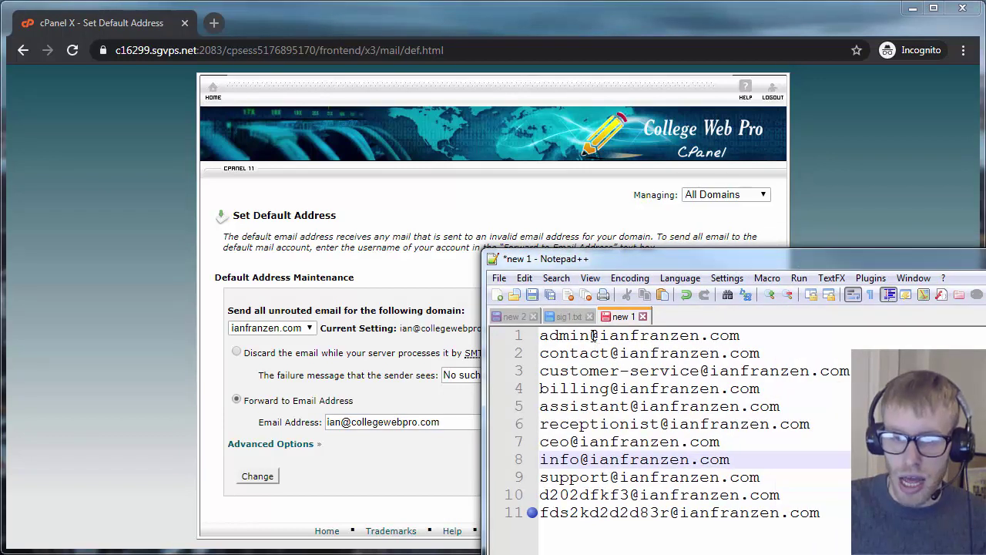
Select the domain part of the first Notepad++ address, then return to the browser.
drag(594, 335, 771, 339)
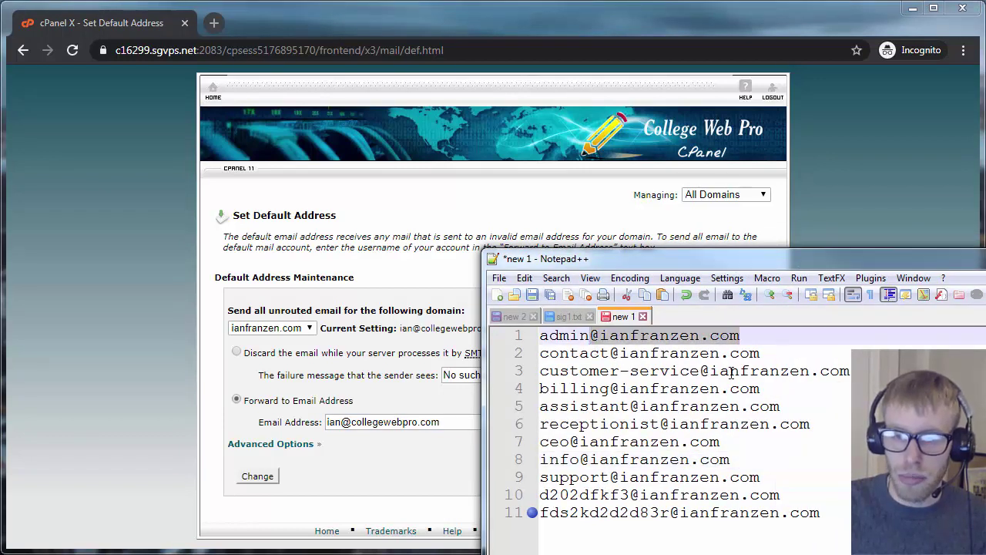
key(alt+Tab)
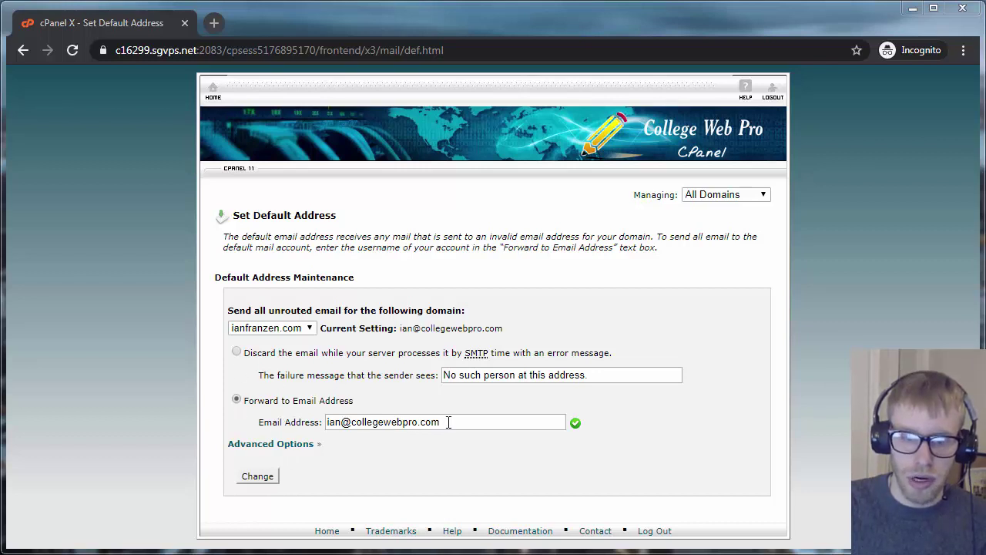
Apply the forwarding with Change, then Go Back from the confirmation to Set Default Address.
click(264, 477)
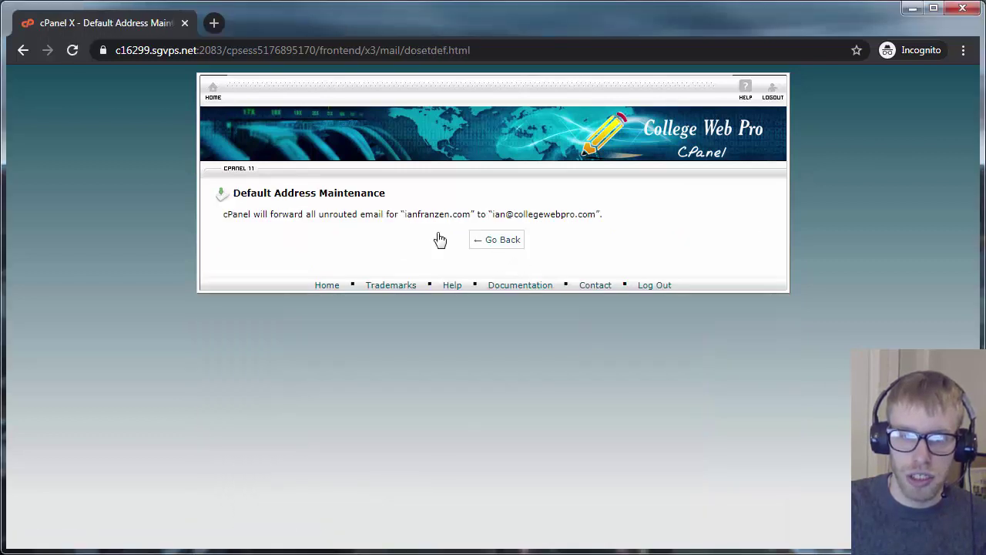
click(506, 248)
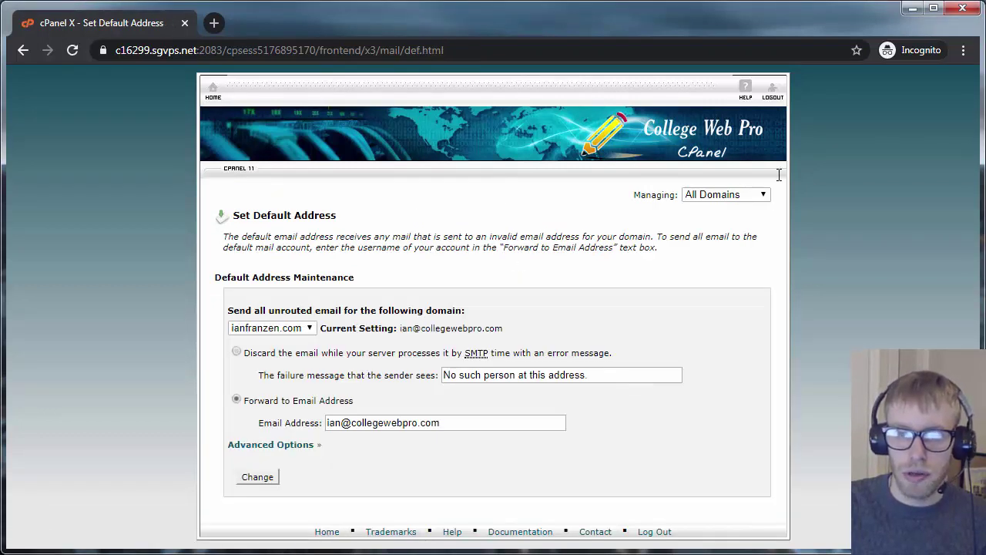